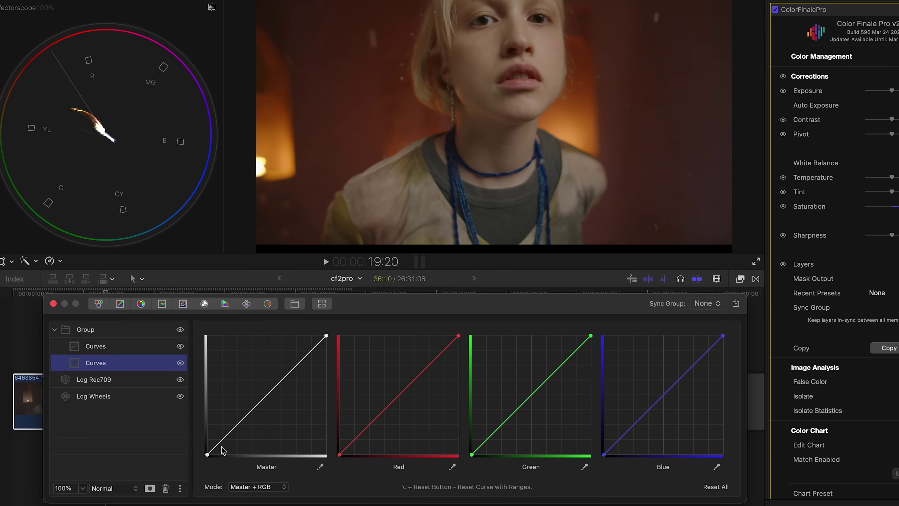
- Shape the lower Curves layer's master curve in Master + RGB mode into a contrast S-curve with darker shadows and brighter highlights
click(248, 486)
click(253, 453)
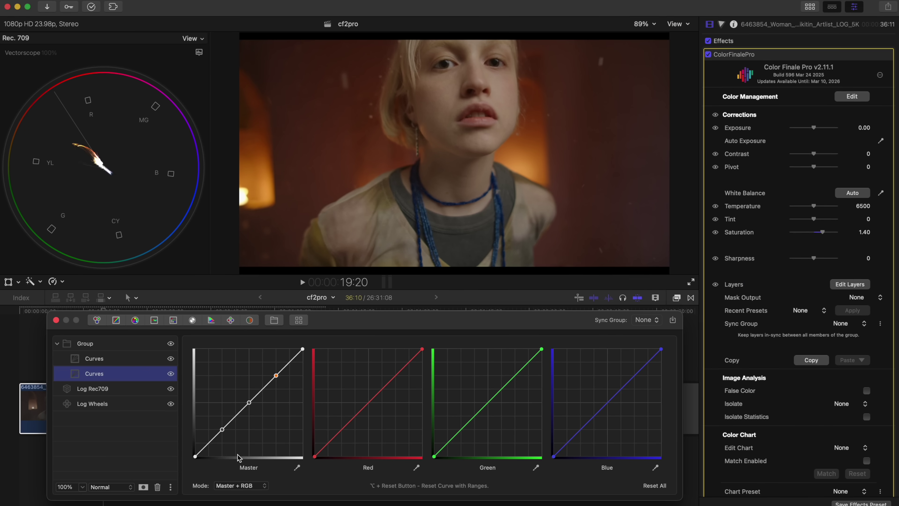
click(239, 424)
drag(223, 433, 224, 439)
drag(277, 376, 277, 370)
drag(249, 403, 251, 404)
drag(198, 456, 199, 457)
- Set the upper Curves layer in the group to Luma Preserving mode
click(131, 361)
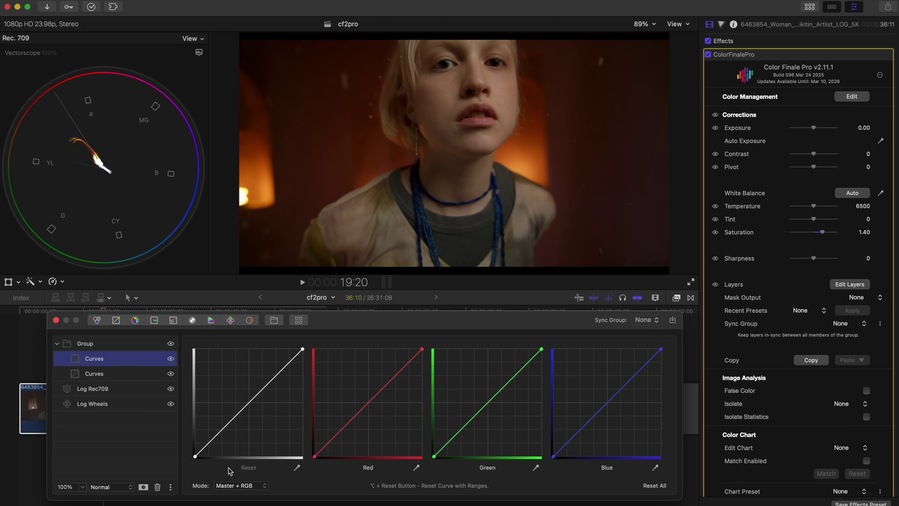
click(236, 485)
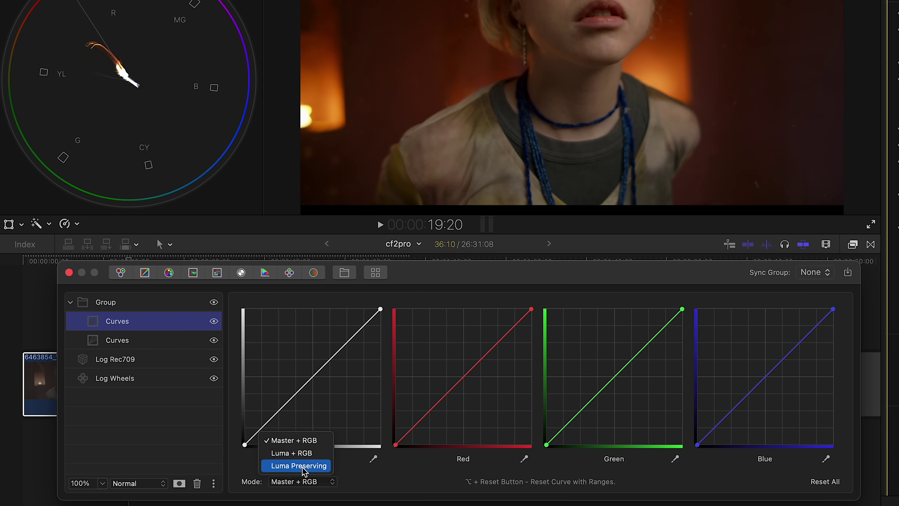
click(304, 467)
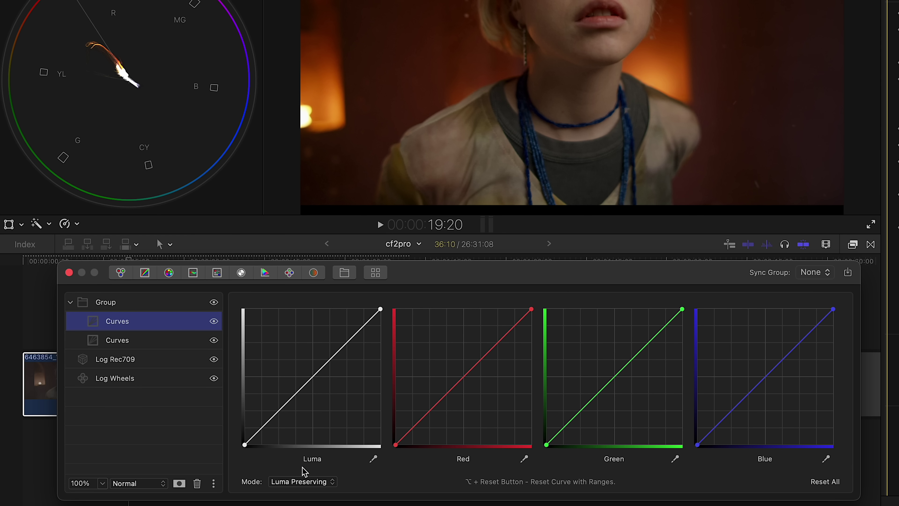
drag(617, 377, 610, 368)
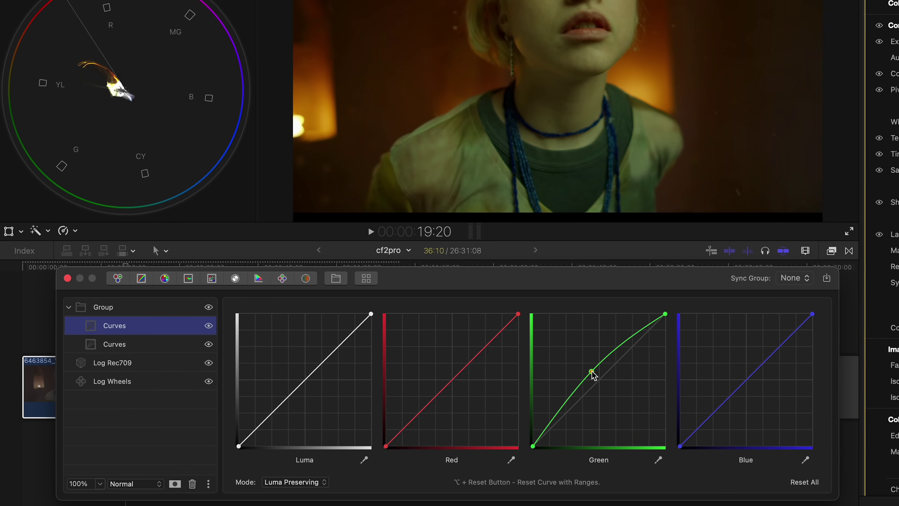
drag(505, 390, 527, 413)
click(488, 469)
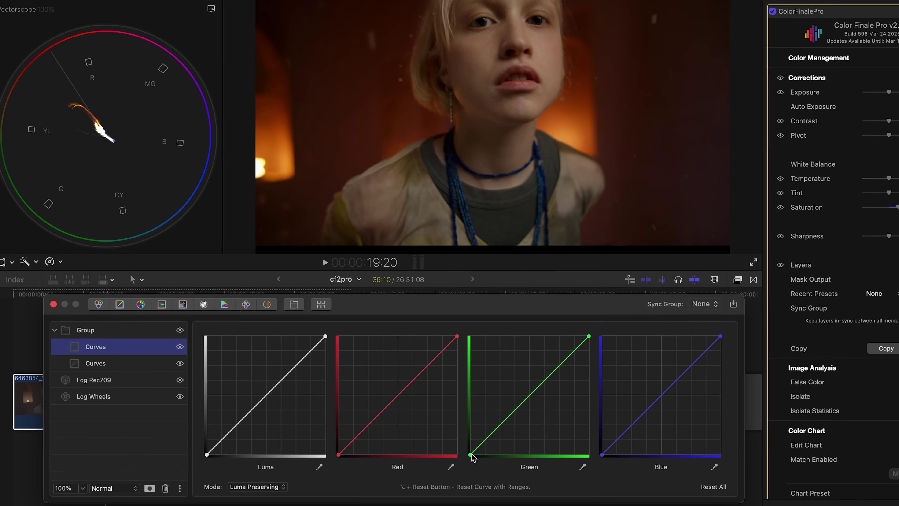
- Lift the black point of the green curve and anchor its lower midtones and midtones close to the diagonal
drag(434, 456, 433, 443)
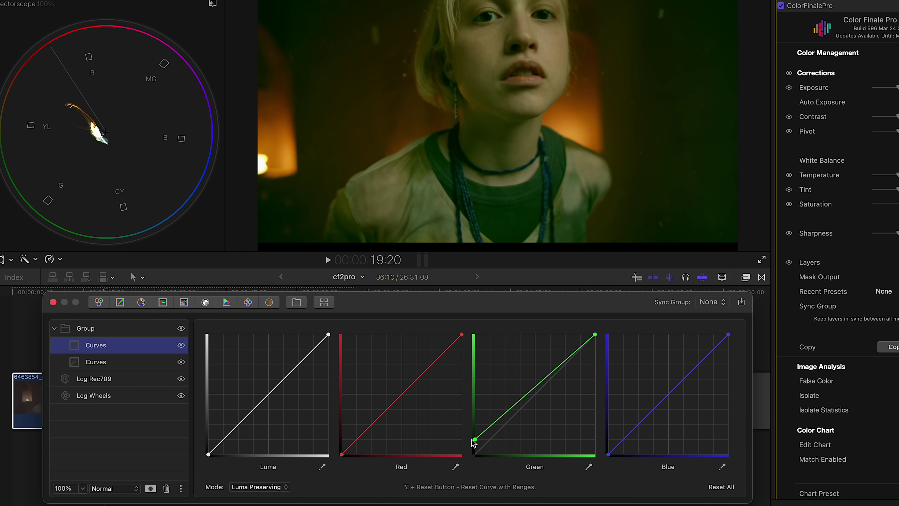
drag(495, 422, 495, 427)
click(522, 406)
drag(541, 393, 543, 386)
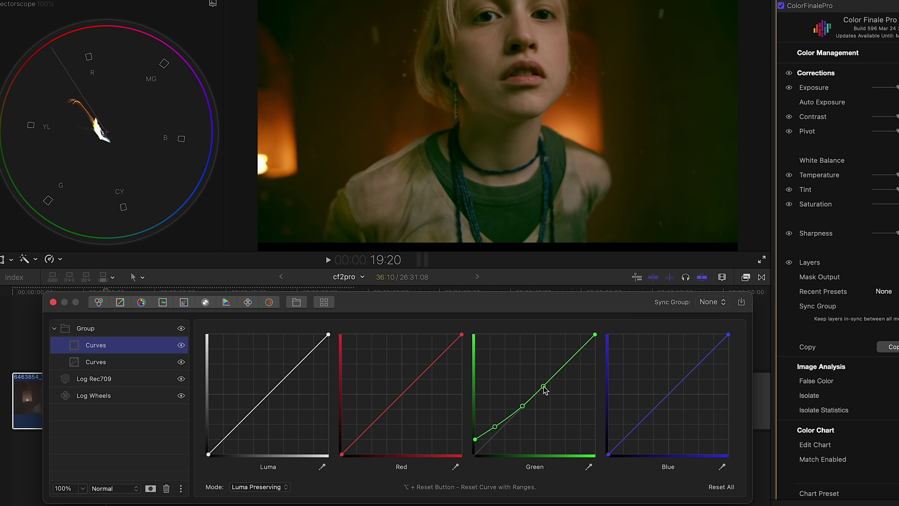
- Lift the black point of the blue curve and add points holding its midtones near the diagonal
mouse_move(608, 454)
mouse_down()
mouse_move(605, 440)
mouse_move(636, 422)
mouse_up()
click(630, 423)
click(653, 411)
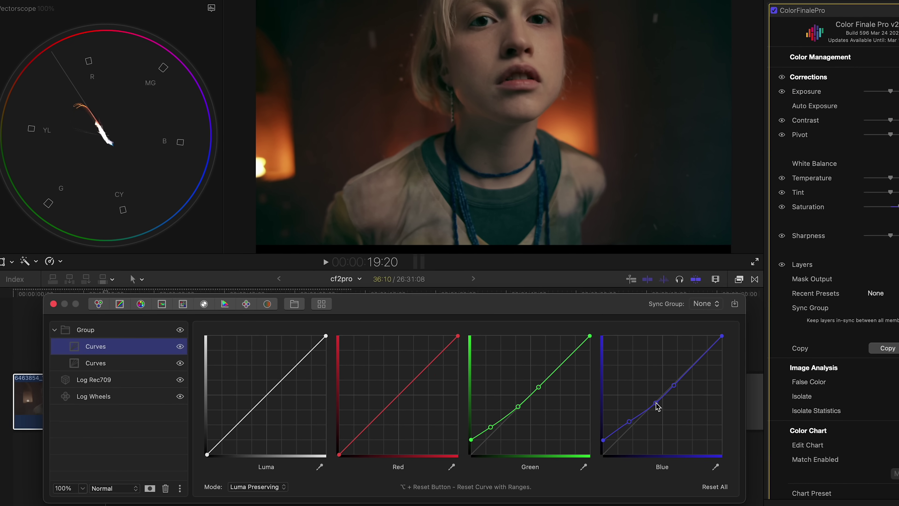
- Sample the woman's face for the red curve, raise the red midtones between anchor points, and fine-tune the green midtones
click(456, 466)
click(497, 55)
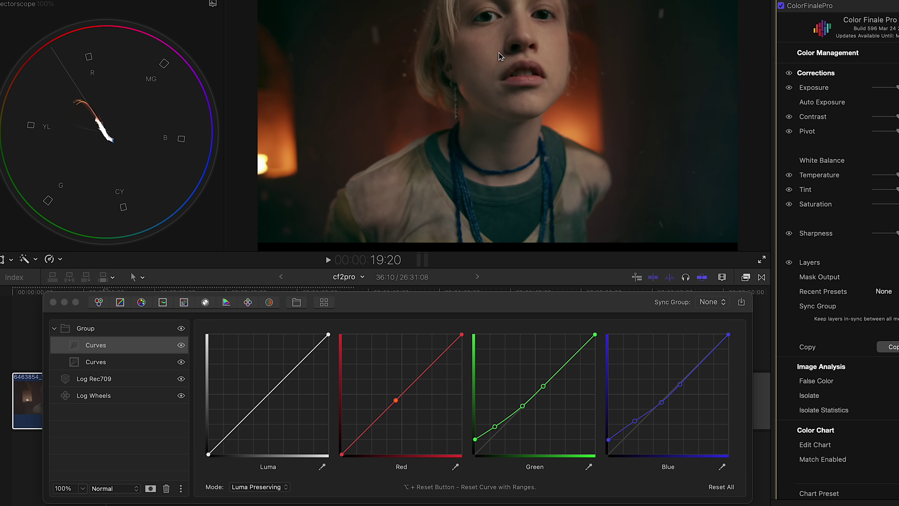
drag(396, 401, 396, 391)
click(375, 418)
click(423, 371)
drag(396, 392, 398, 389)
drag(375, 418, 378, 415)
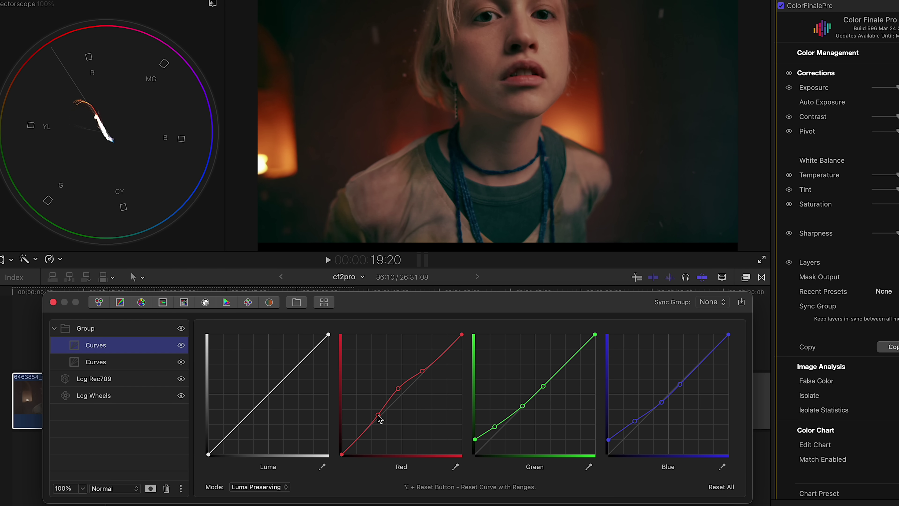
drag(544, 387, 524, 406)
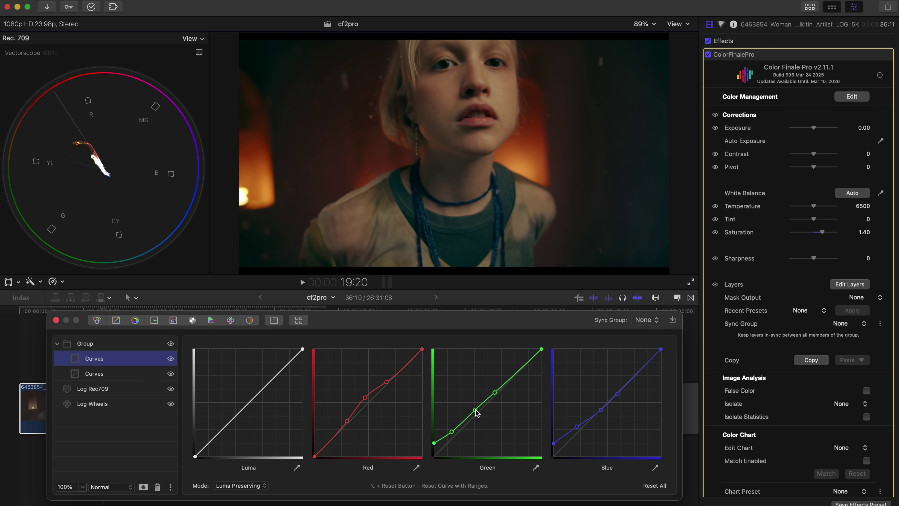
- Try adjusting the overall opacity of the group holding the two Curves layers
click(85, 343)
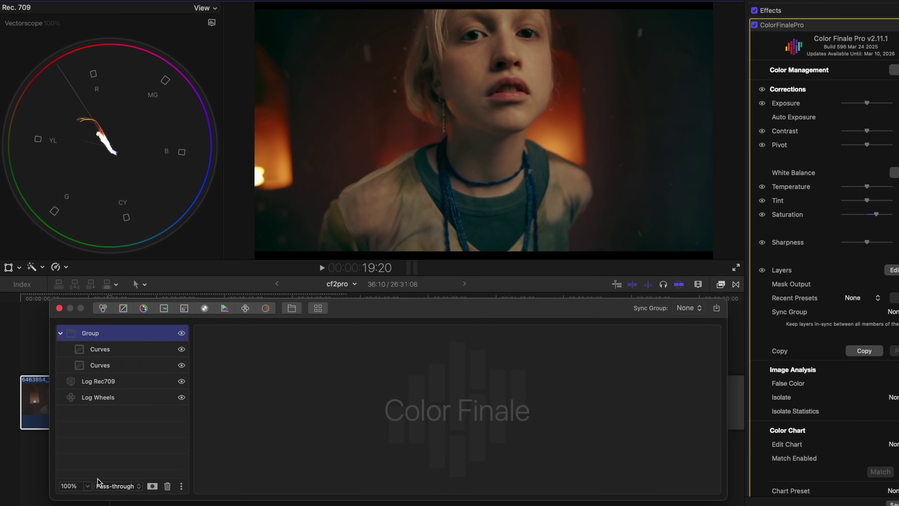
click(83, 487)
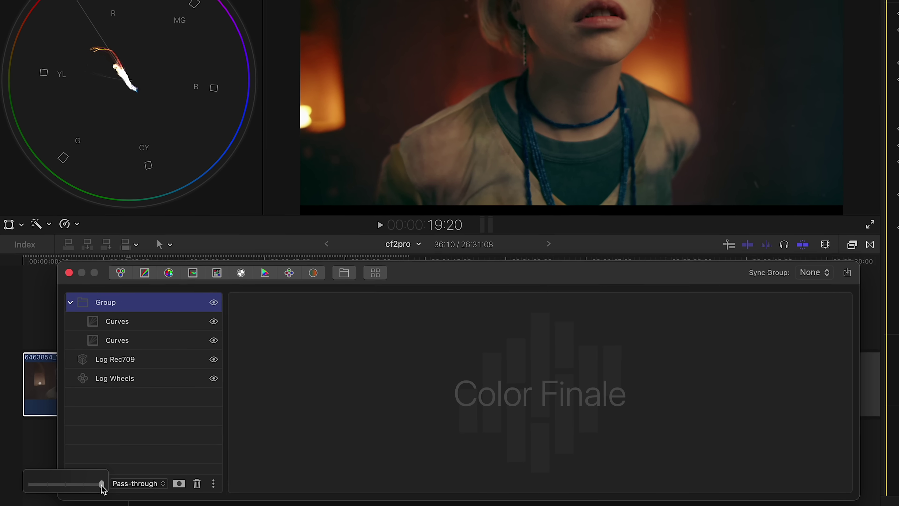
mouse_move(101, 484)
mouse_down()
mouse_move(38, 485)
mouse_move(112, 486)
mouse_up()
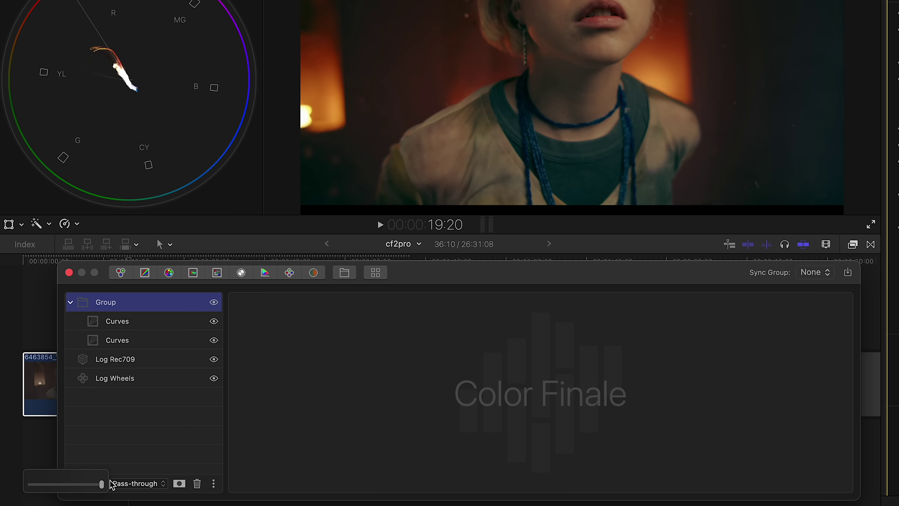
- Raise the Log Wheels layer's Offset to 0.27 and compare the image with the Curves group hidden and shown
click(174, 385)
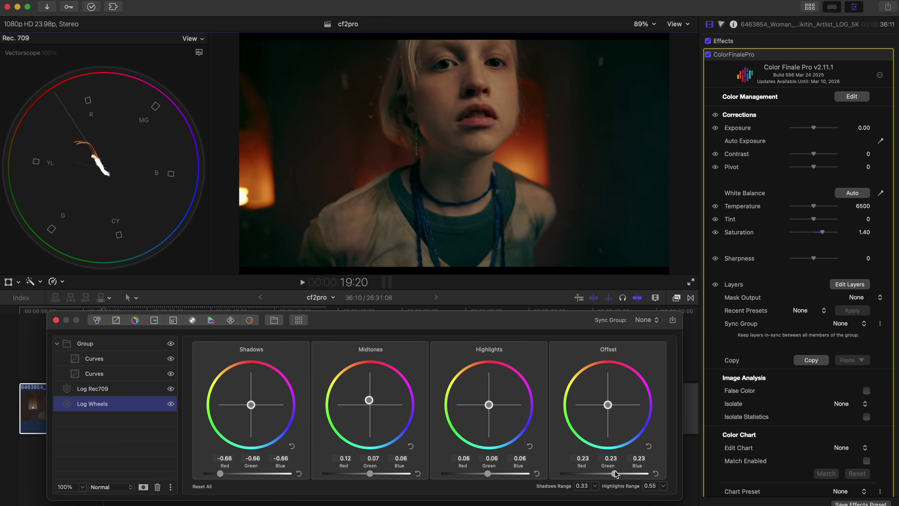
drag(615, 475, 616, 473)
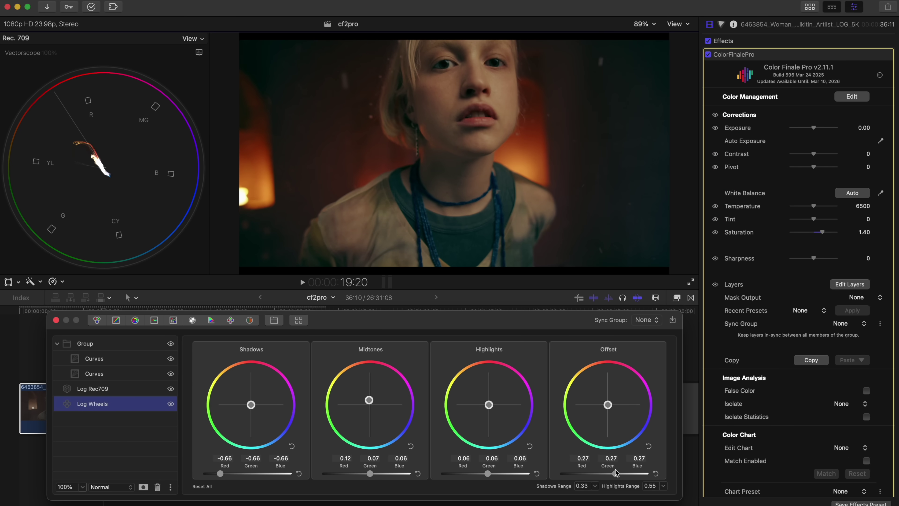
click(172, 345)
click(172, 345)
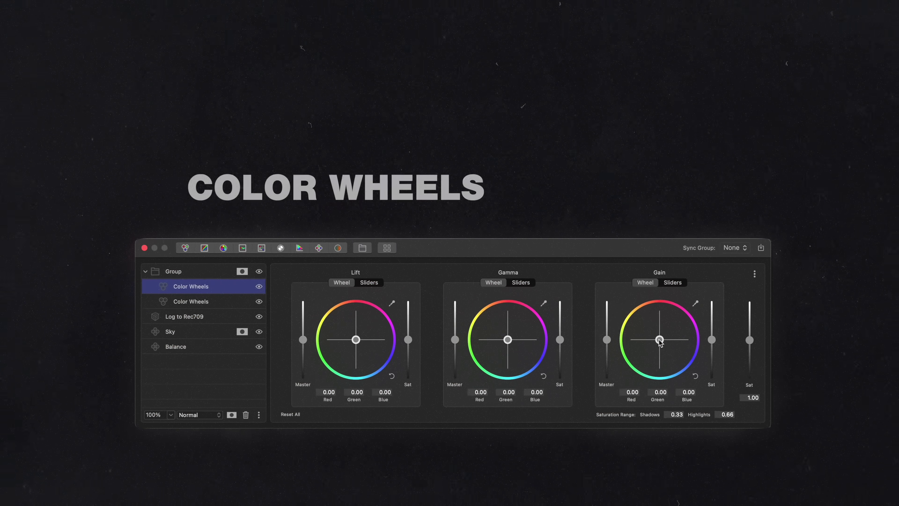
drag(651, 326, 643, 316)
drag(506, 341, 492, 314)
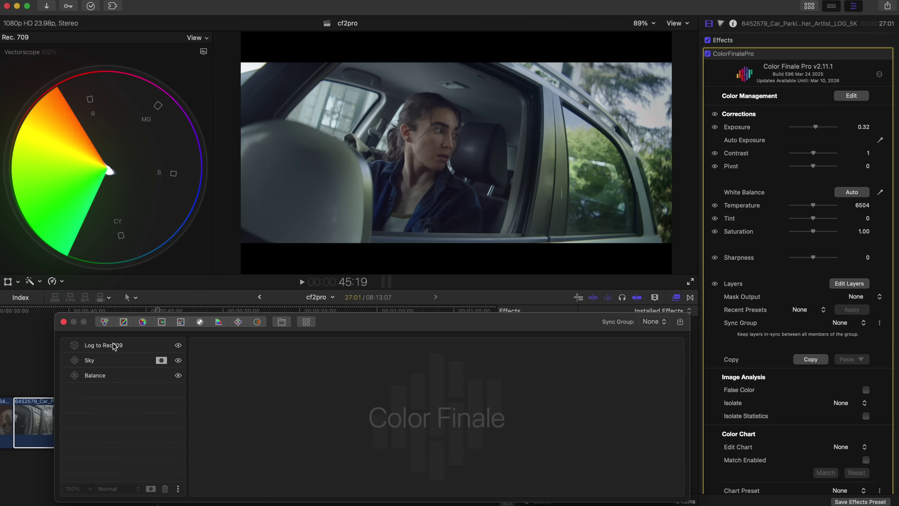
- Add two Color Wheels layers above Log to Rec709 on the car clip, group them and expand the group
click(105, 322)
click(107, 323)
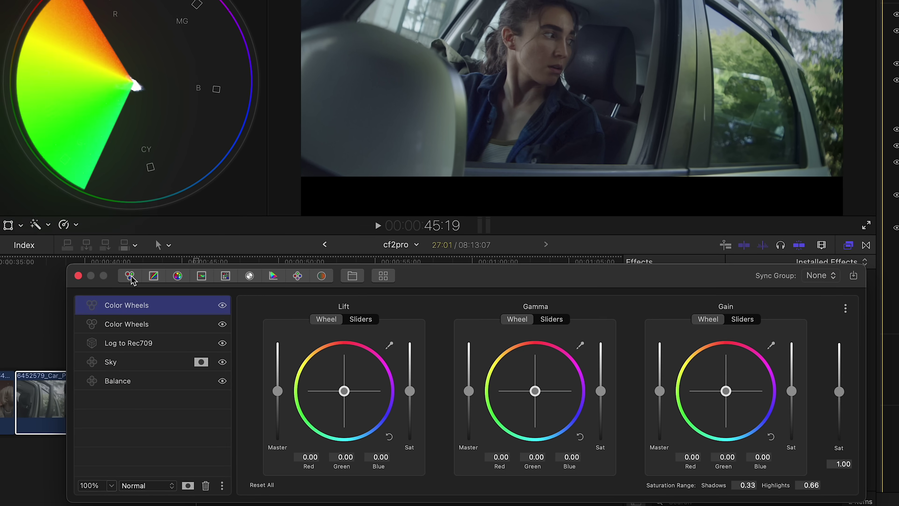
shift+click(142, 324)
click(356, 277)
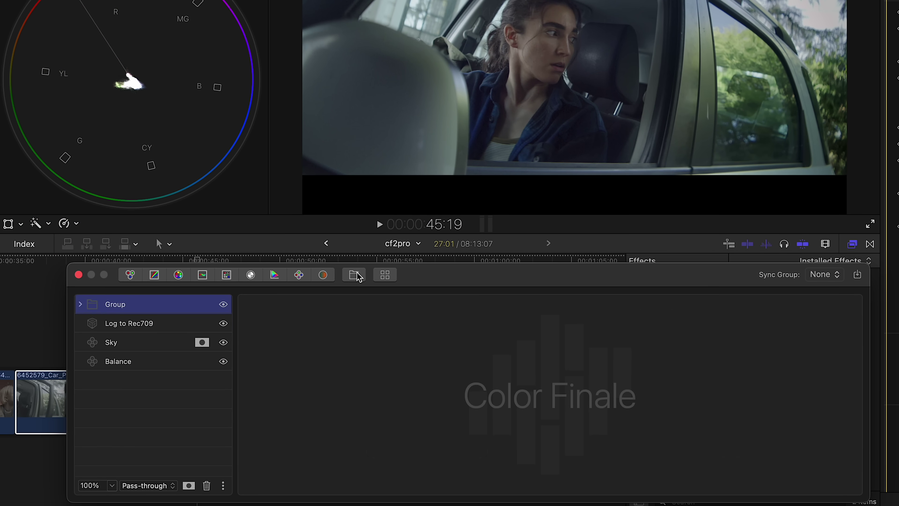
click(80, 305)
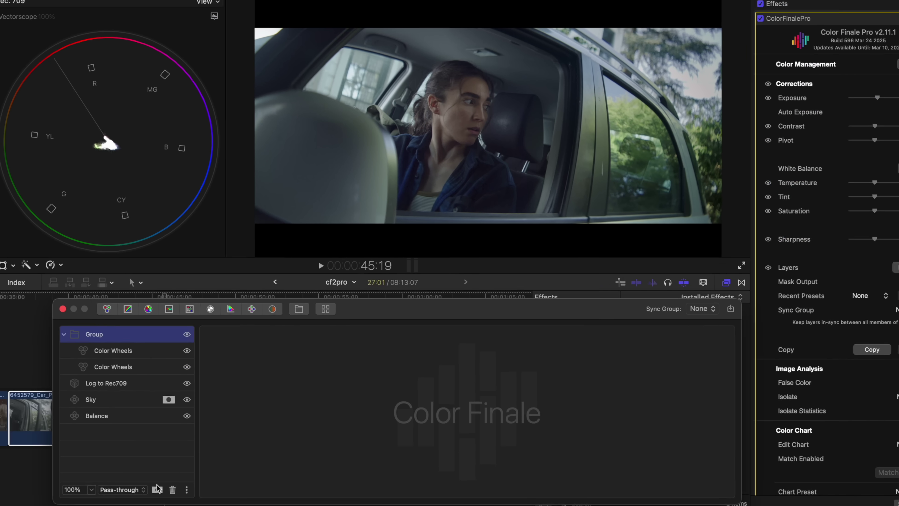
- Add a mask to the Color Wheels group and create an Image Mask in it
click(189, 485)
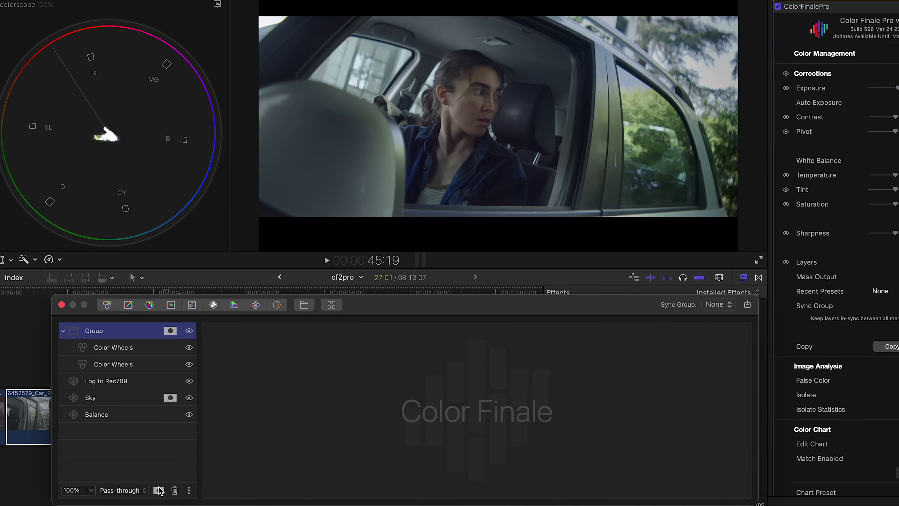
click(170, 331)
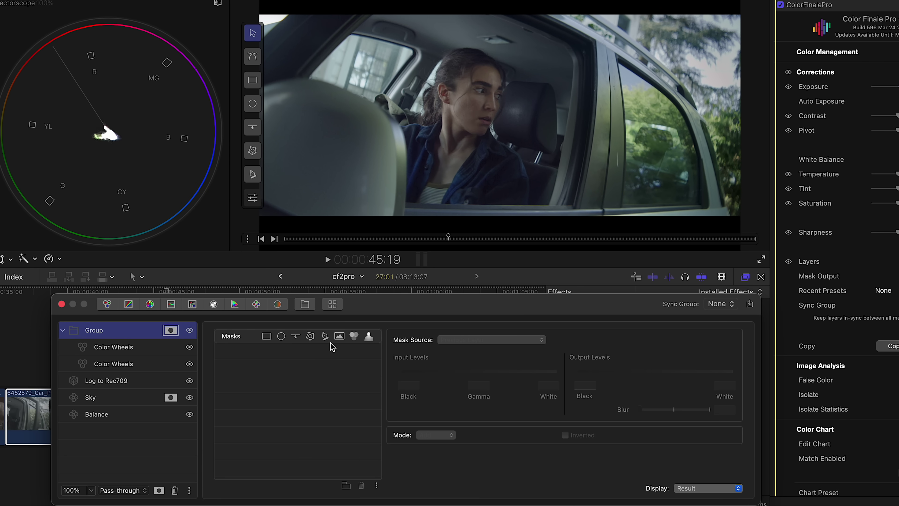
click(339, 337)
- Display the composite mask, then set the Image Mask's input white level to 29% and its blur to 2%
click(692, 489)
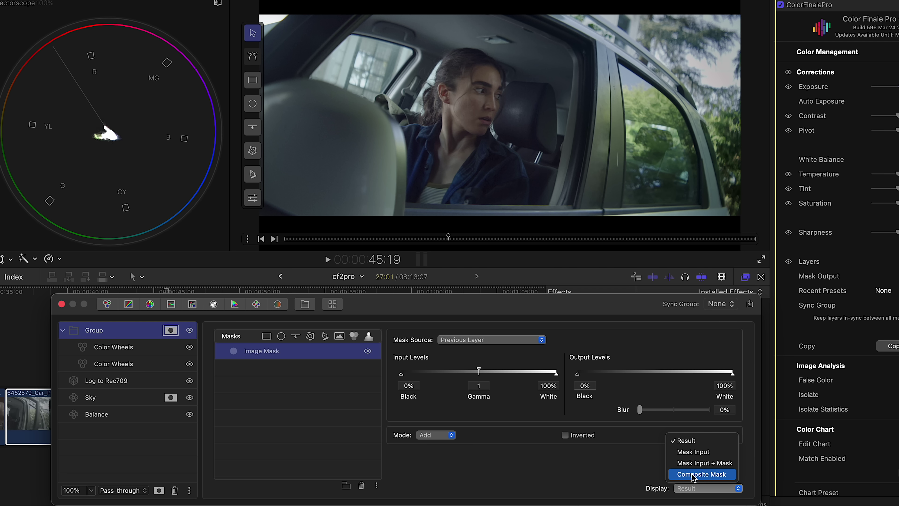
click(694, 475)
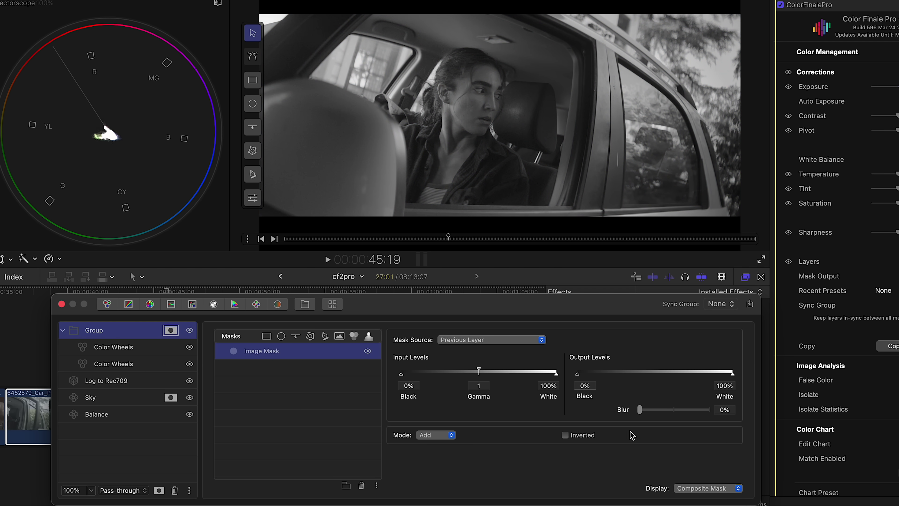
drag(556, 372, 448, 375)
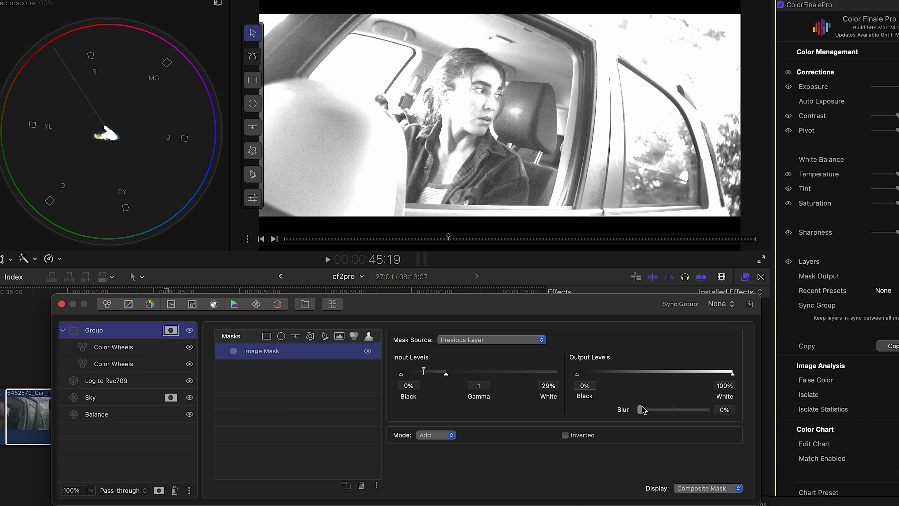
drag(641, 410, 642, 410)
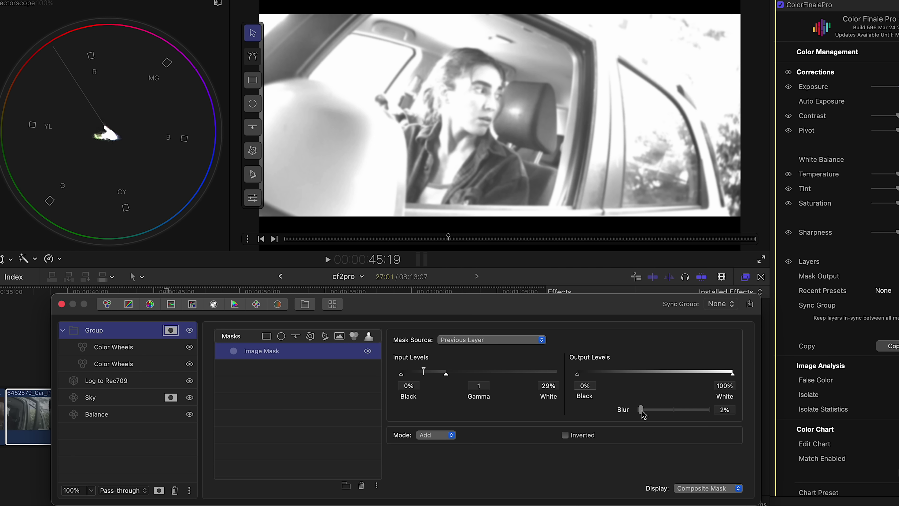
- Warm the upper Color Wheels layer with Gain 0.06/0.00/-0.06 and Gamma 0.07/0.00/-0.07, and compare it hidden and shown
click(169, 350)
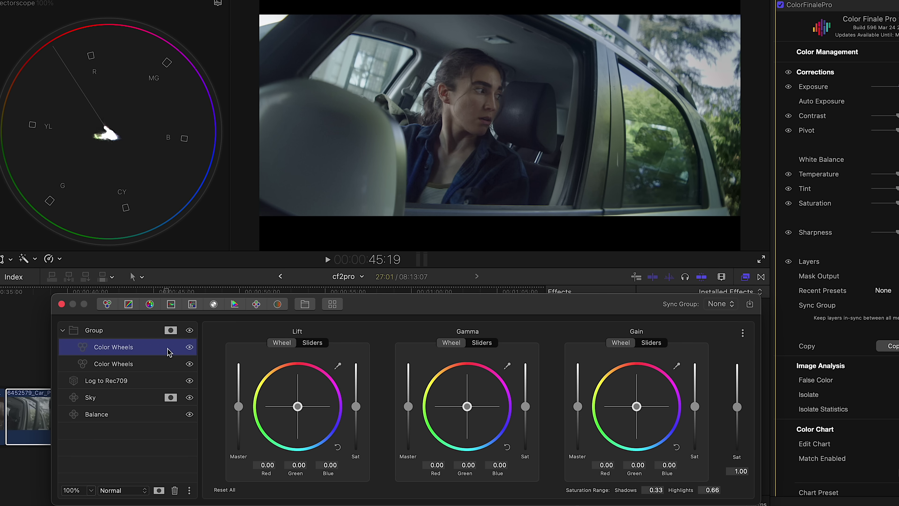
drag(637, 407, 617, 377)
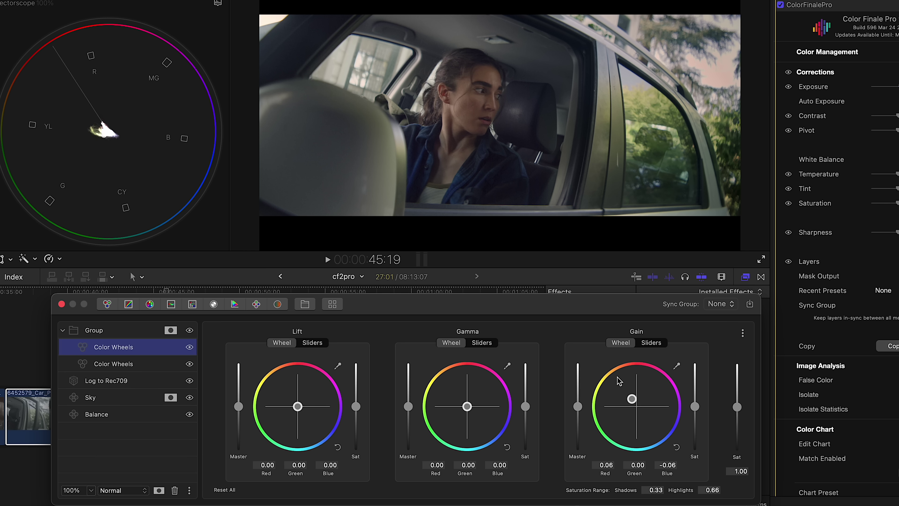
drag(468, 407, 446, 371)
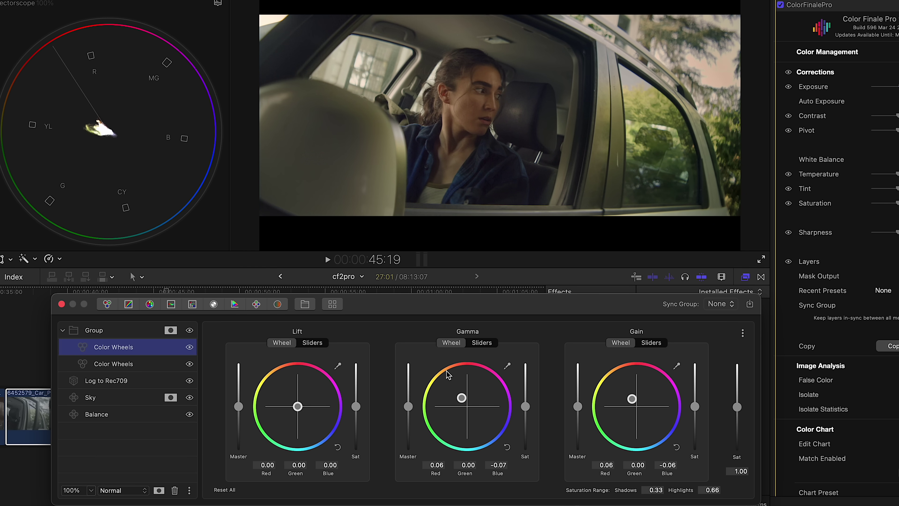
click(190, 347)
click(227, 318)
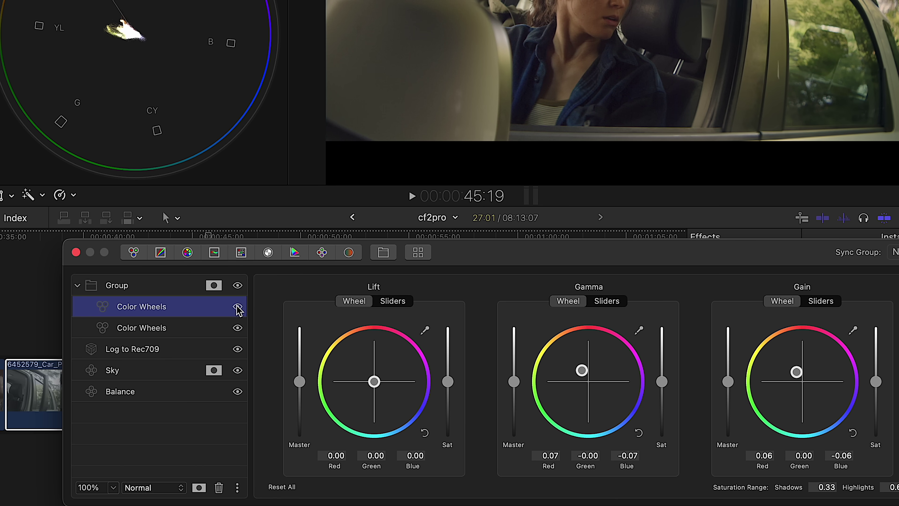
- Invert the parent mask on the lower Color Wheels layer and tint its shadows green with Lift -0.05/0.06/-0.01 and Gamma -0.05/0.07/-0.02
right_click(202, 335)
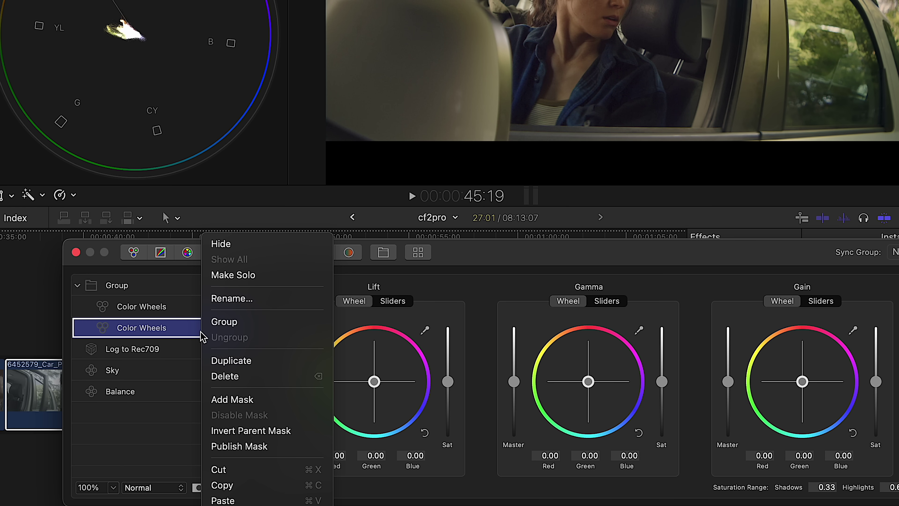
click(225, 430)
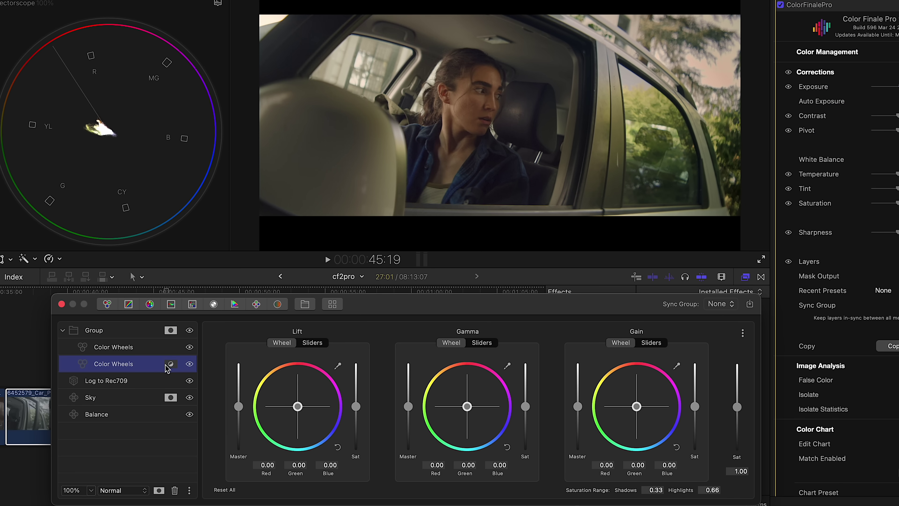
drag(298, 407, 275, 437)
drag(467, 406, 439, 433)
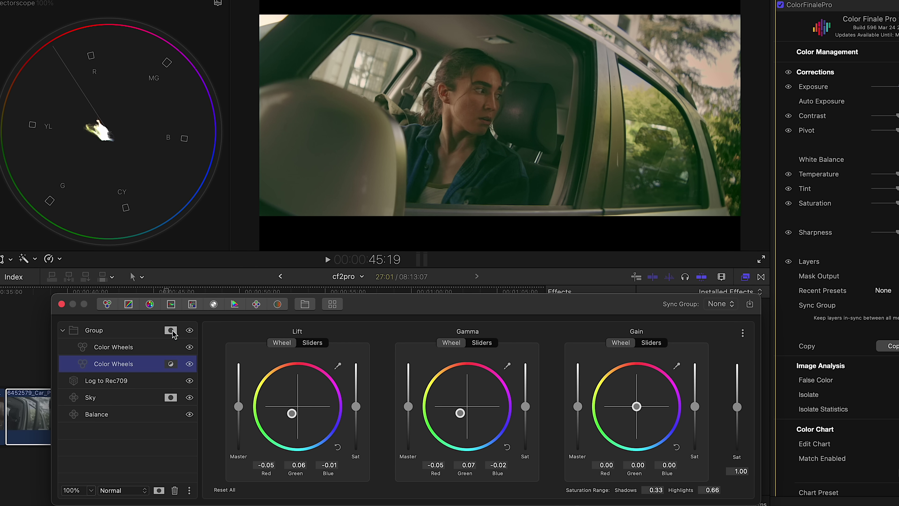
- Open the group's mask and set the Image Mask's input gamma to 0.877
click(172, 331)
click(265, 354)
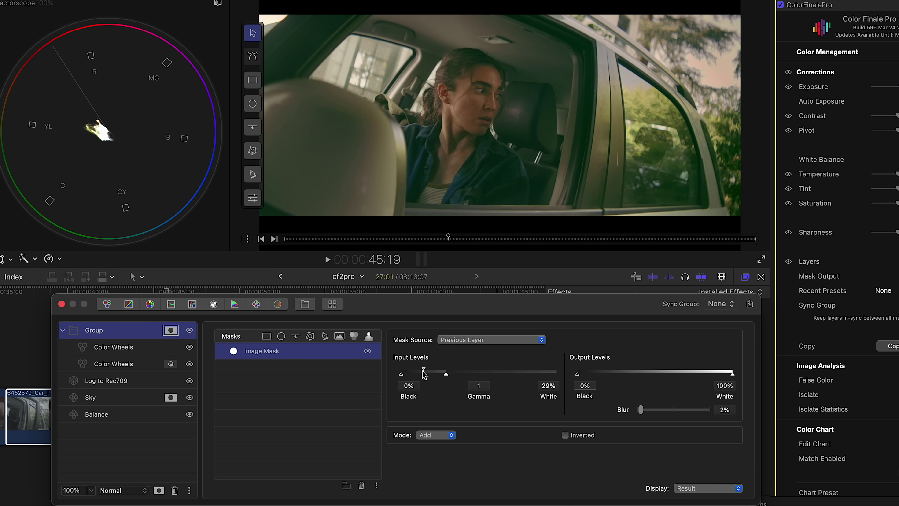
drag(424, 372, 423, 374)
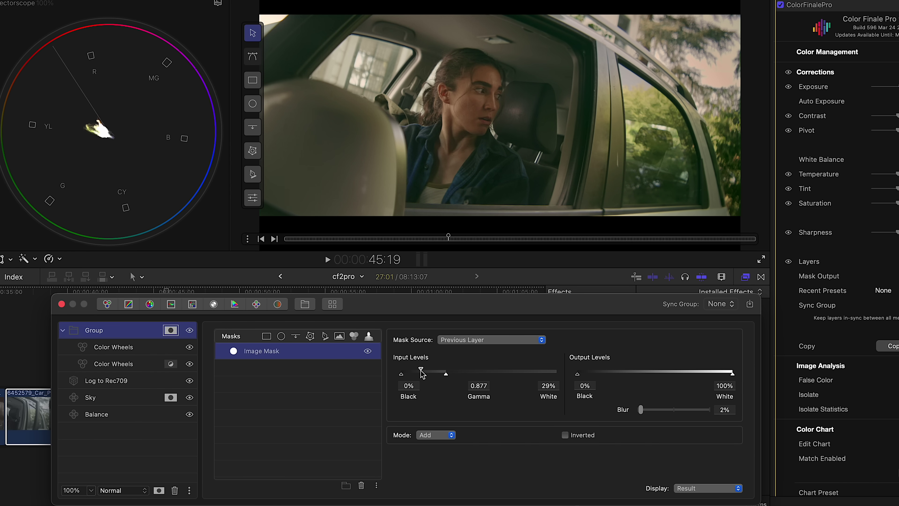
- Slightly lower the Offset level on the Balance layer beneath the log conversion
click(165, 385)
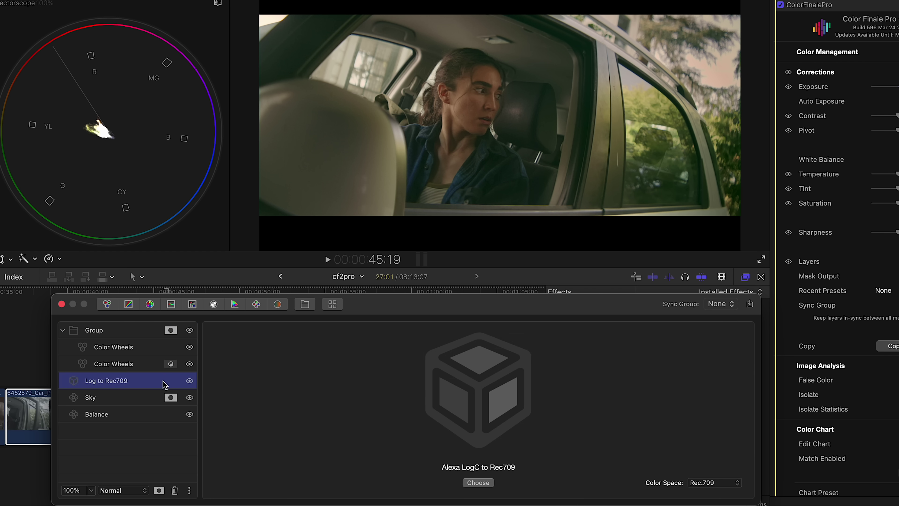
click(153, 413)
drag(685, 475, 682, 476)
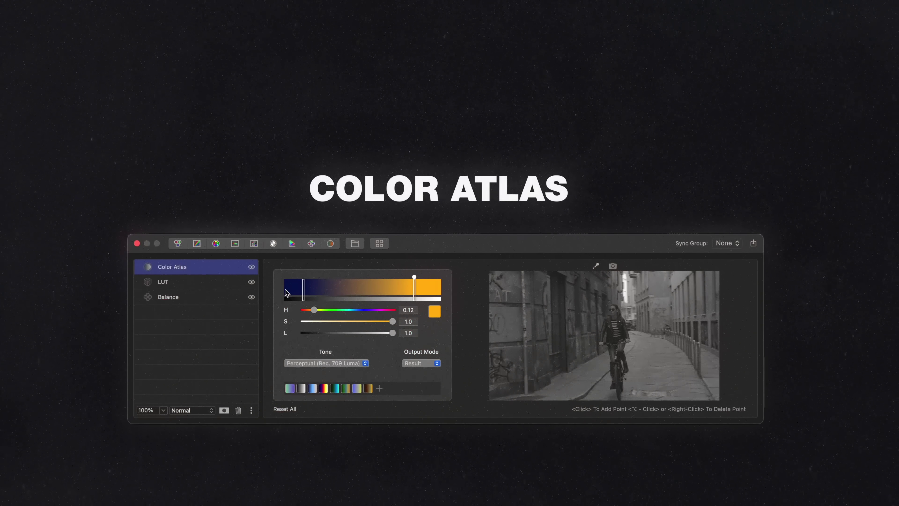
- Add a black point at the dark end of the Color Atlas gradient and shift the blue point slightly toward the midtones
click(286, 290)
drag(327, 335, 282, 334)
mouse_move(303, 295)
mouse_down()
mouse_move(315, 293)
mouse_move(308, 293)
mouse_up()
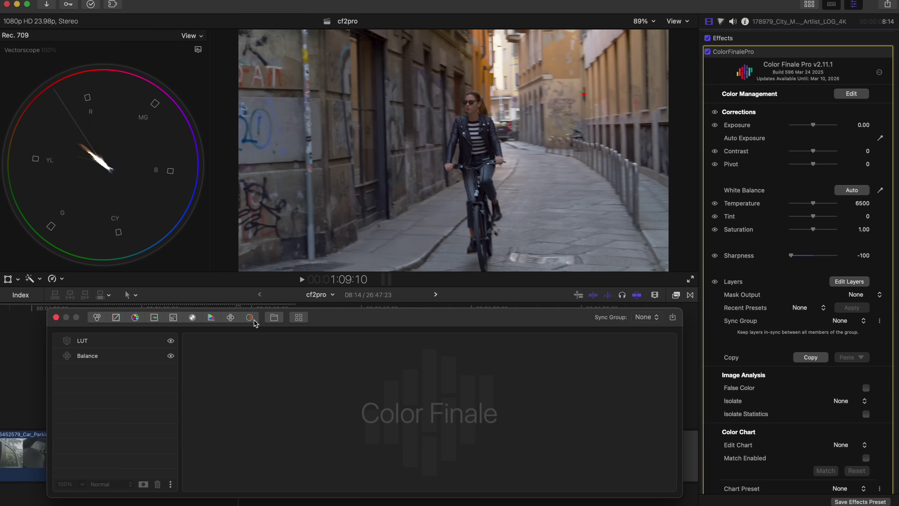
- Add a Color Atlas layer with a shadow point at blue hue 0.65 and another point at the gradient's bright end
click(249, 318)
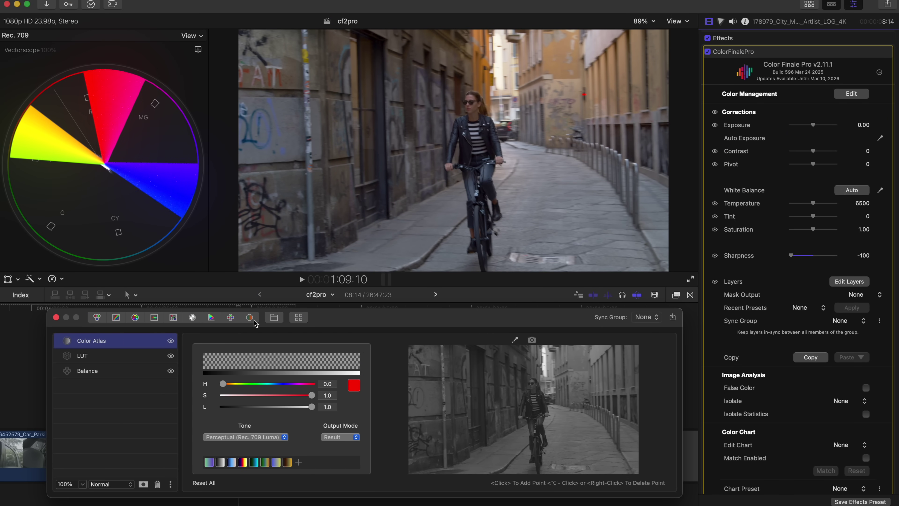
click(222, 362)
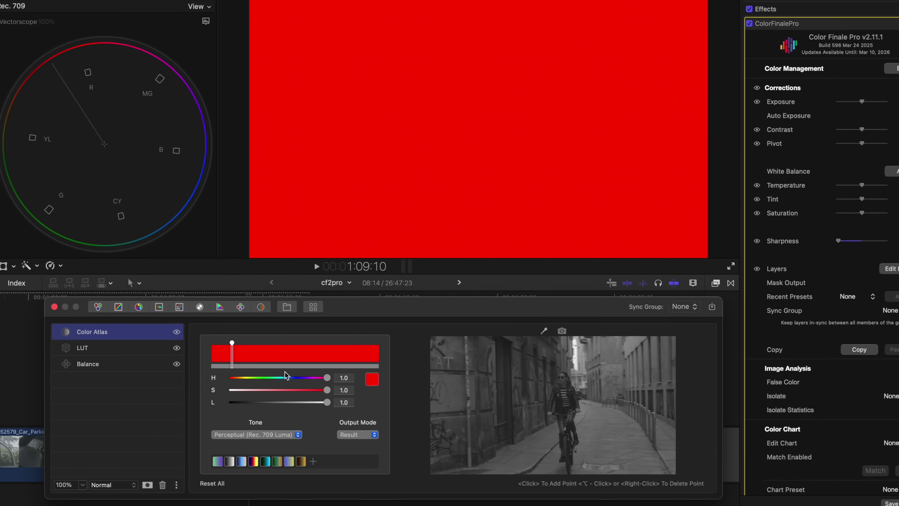
drag(223, 383, 283, 387)
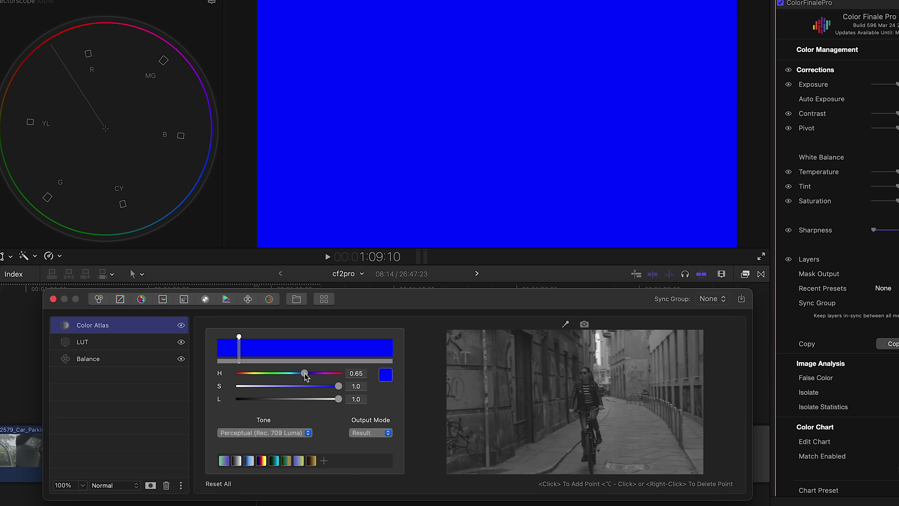
click(392, 358)
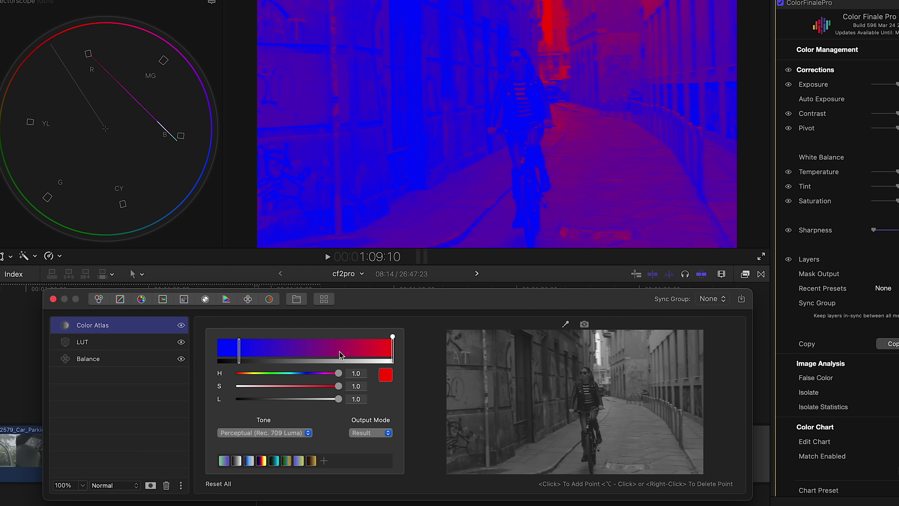
- Set the shadow point to hue 0.64 and lightness 0.29, then move the highlight point inward and set its hue to 0.12
click(240, 354)
drag(306, 374, 302, 376)
drag(339, 403, 270, 401)
click(393, 350)
drag(392, 350, 250, 377)
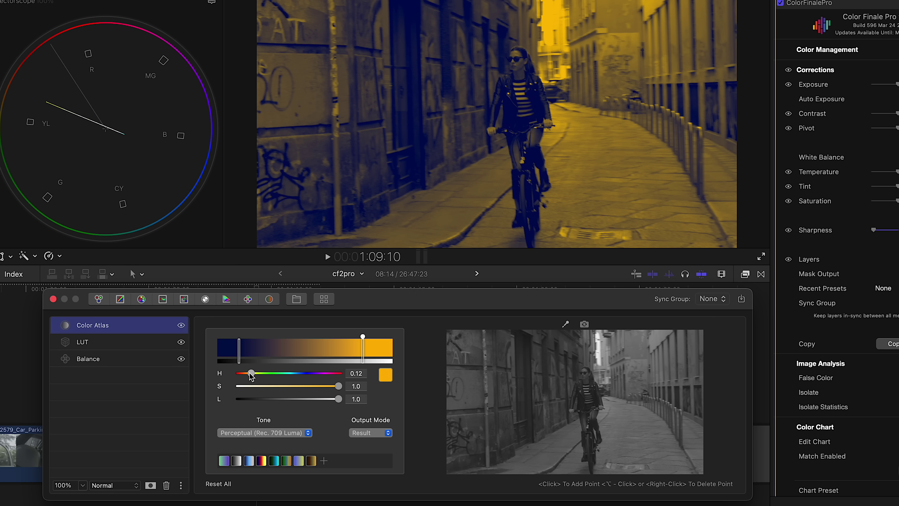
- Add a black point at the gradient's dark end and nudge the blue point slightly toward the midtones
click(218, 350)
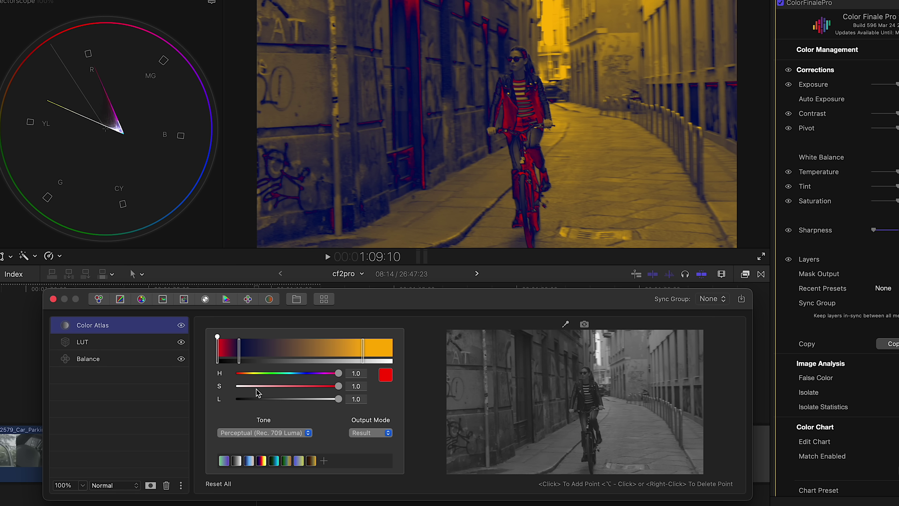
click(263, 399)
drag(239, 355, 244, 355)
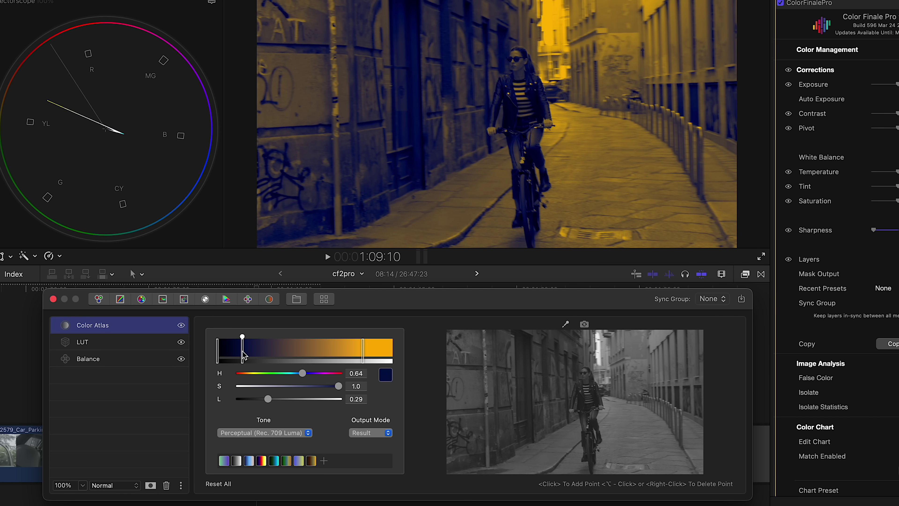
drag(243, 354, 244, 355)
- Add a dark red midtone point with saturation 0.72 and lightness 0.46, then compare the image with the Color Atlas layer hidden and shown
click(305, 353)
mouse_move(338, 386)
mouse_down()
mouse_move(311, 387)
mouse_move(307, 402)
mouse_move(288, 400)
mouse_up()
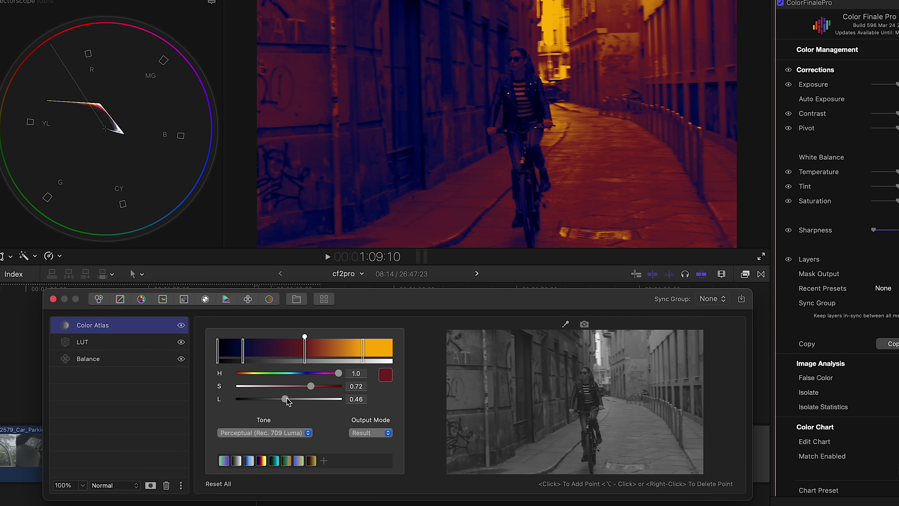
click(181, 325)
click(181, 326)
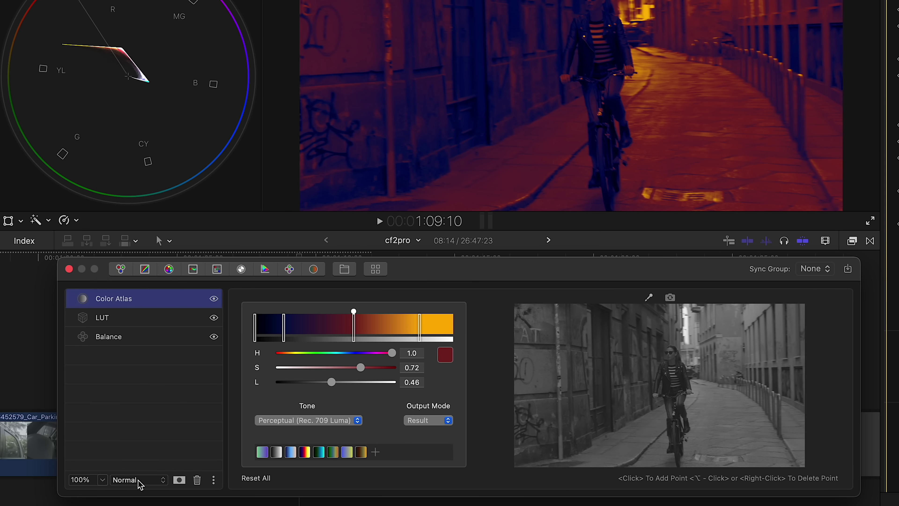
- Set the Color Atlas layer's blend mode to Soft Light and open its opacity control
click(116, 485)
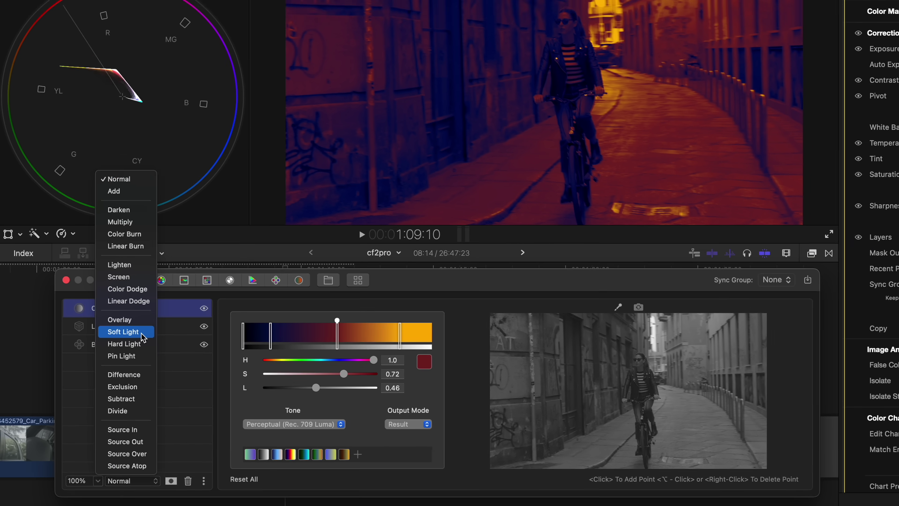
click(142, 323)
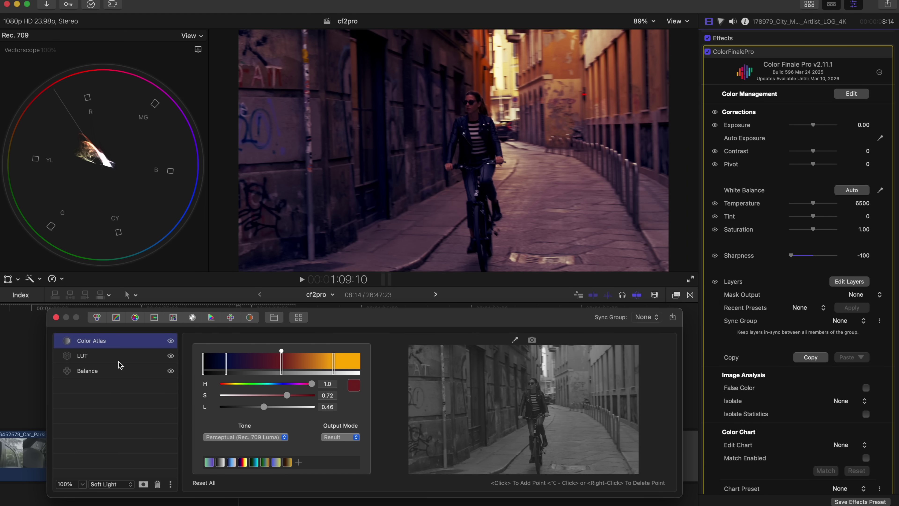
click(85, 482)
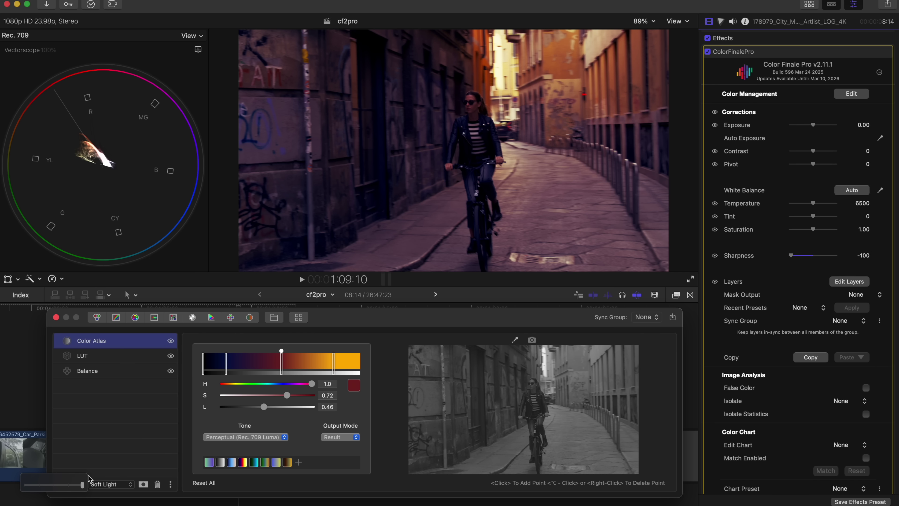
- On the Balance layer, set Offset to 0.41/0.39/0.38 and Midtones to -0.10, then deselect the layer
click(119, 376)
drag(630, 467, 624, 473)
drag(363, 470, 366, 467)
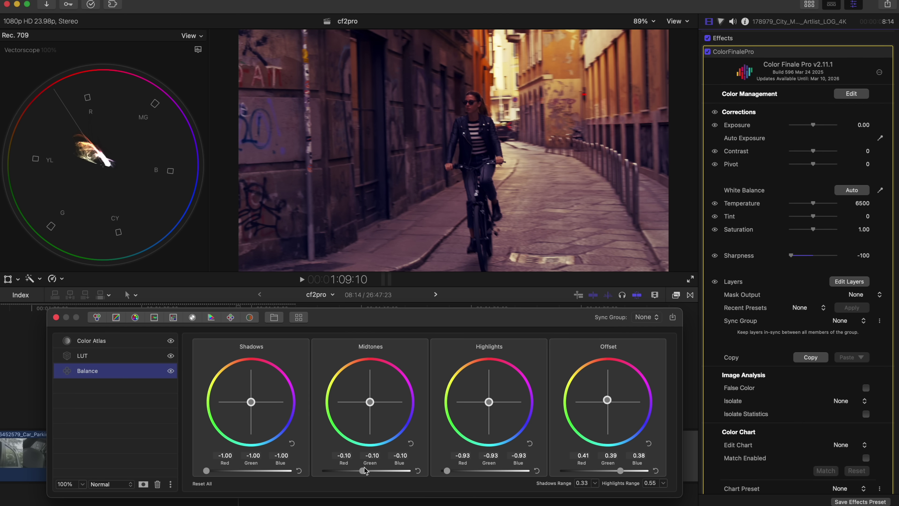
click(134, 420)
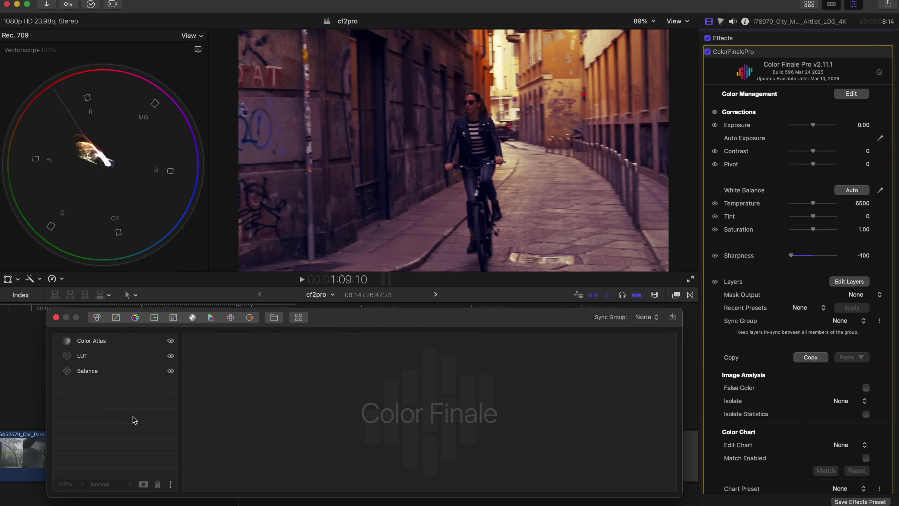
- Add an HSL Curves layer and, in Sat vs Sat, anchor a low-saturation point and drop the zero-saturation end to the minimum
click(154, 317)
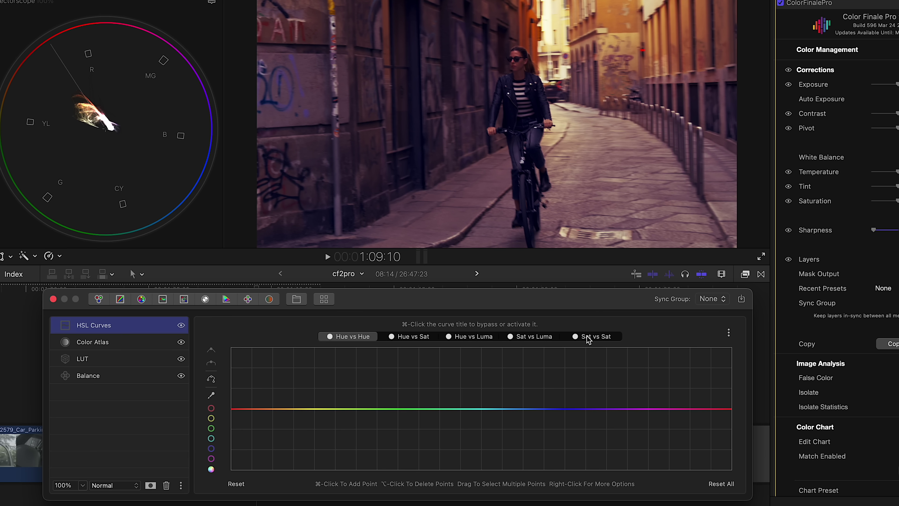
click(589, 337)
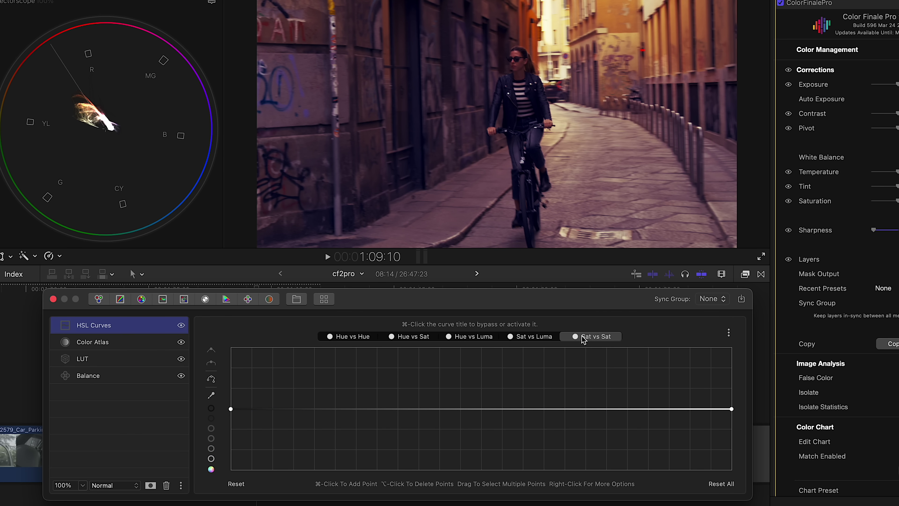
super+click(272, 409)
click(211, 379)
drag(232, 409, 231, 470)
drag(274, 410, 252, 410)
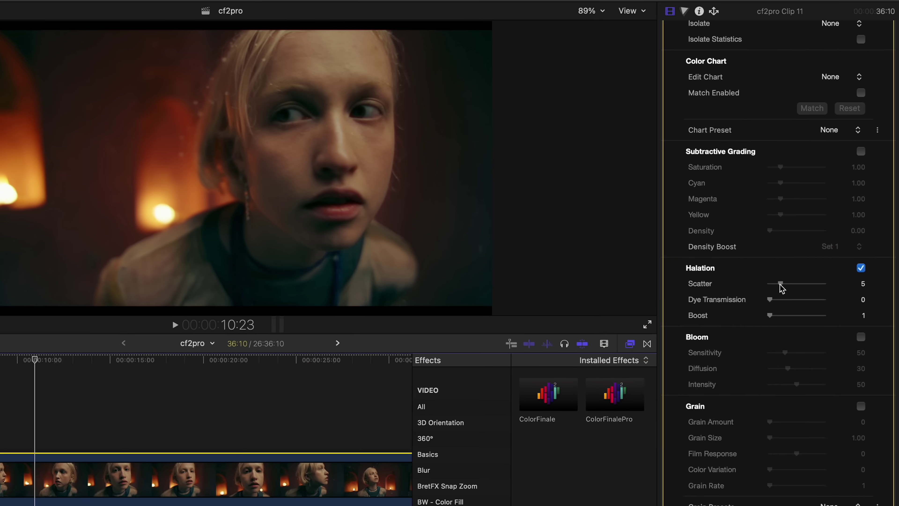
- Build the clip's film effects by adjusting Halation and enabling and adjusting Bloom and Grain
drag(790, 296, 769, 324)
click(860, 347)
drag(781, 365, 795, 399)
click(860, 419)
drag(766, 436, 782, 439)
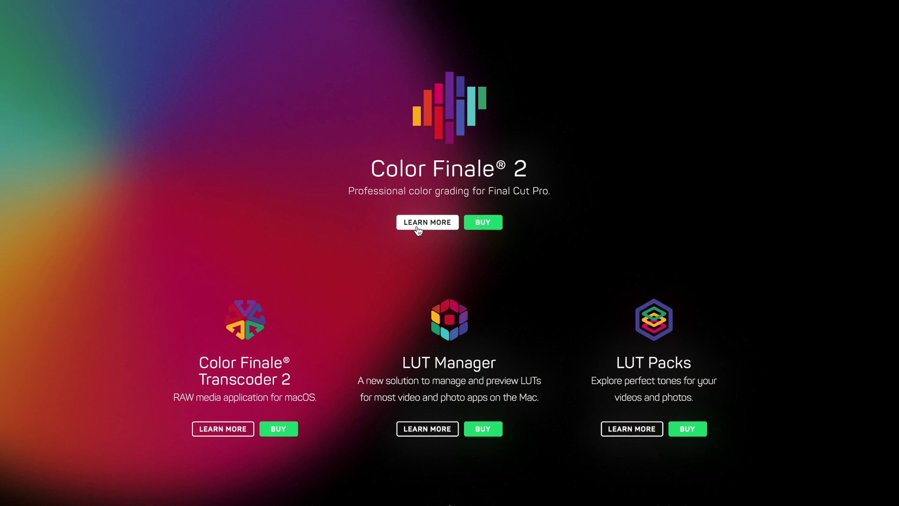
- On the Color Finale website, open the Color Finale 2 product page and its download options
click(429, 229)
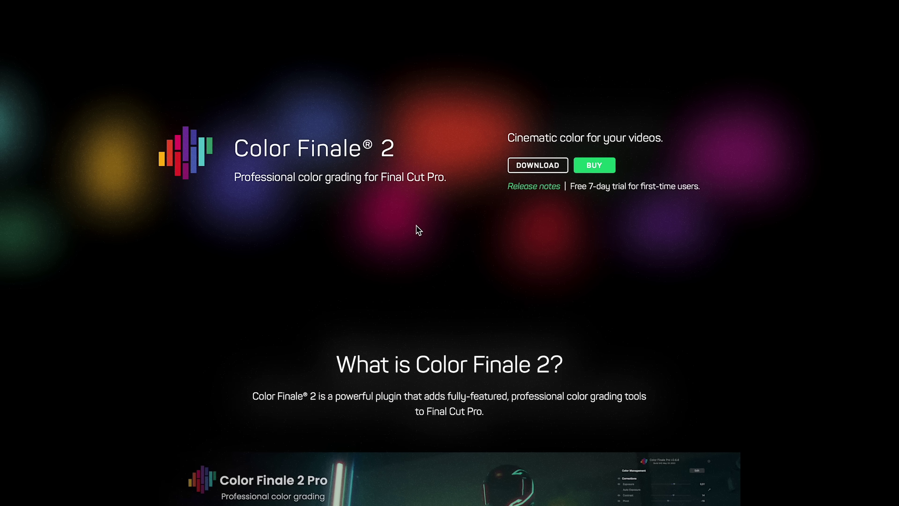
click(520, 166)
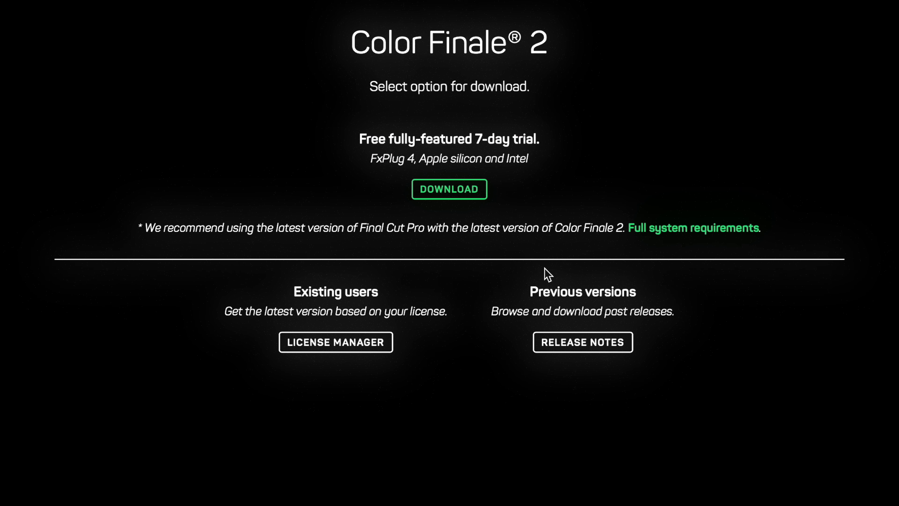